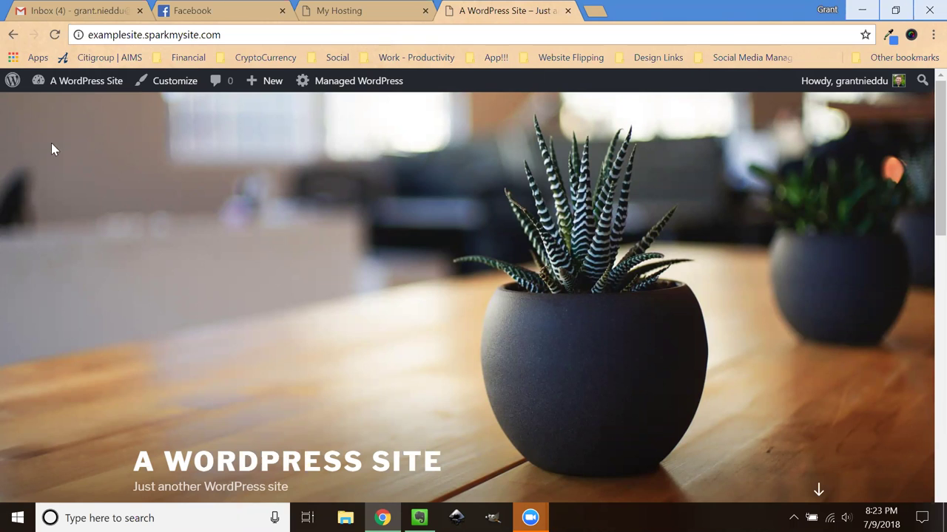
# - Look over the site's front page, from its web address down to the posts section
pyautogui.moveTo(63, 84)
pyautogui.scroll(-1, 509, 312)
pyautogui.moveTo(221, 35); pyautogui.dragTo(73, 34)
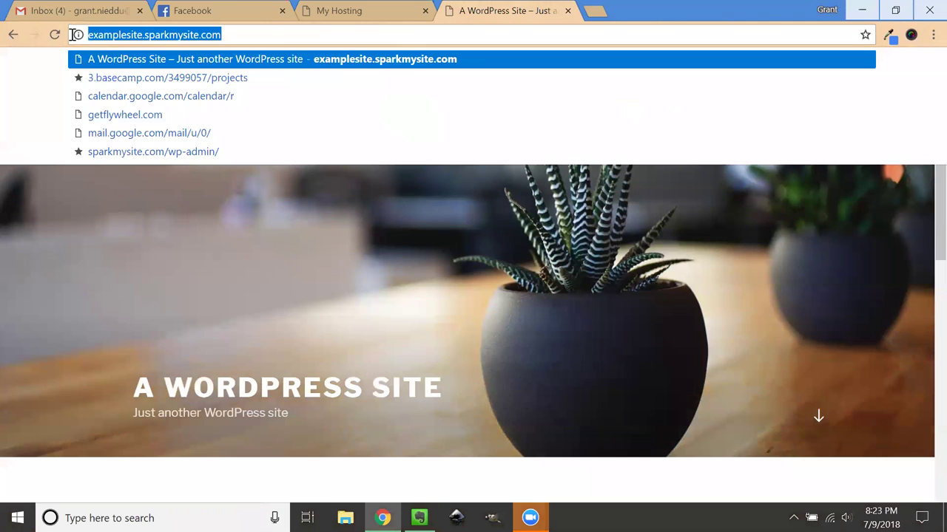
pyautogui.click(209, 36)
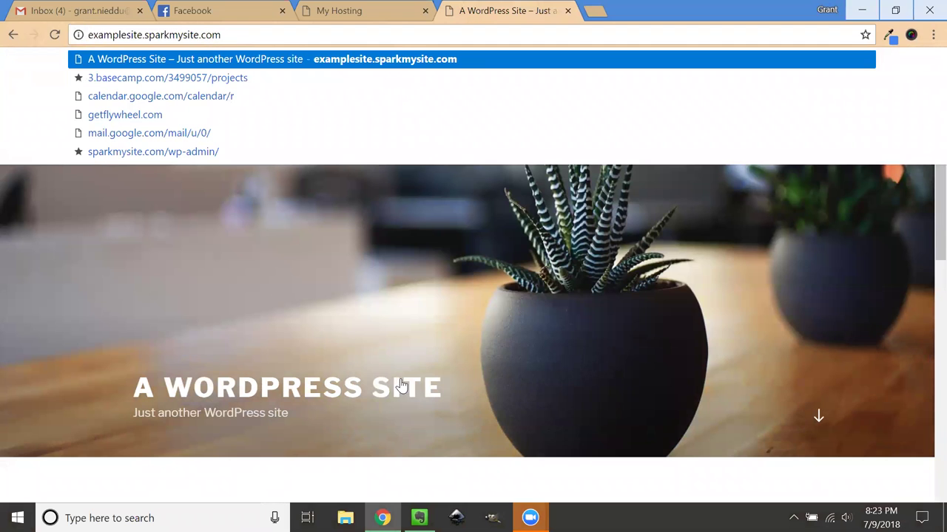
pyautogui.scroll(-3, 400, 385)
pyautogui.click(342, 351)
pyautogui.scroll(1, 345, 347)
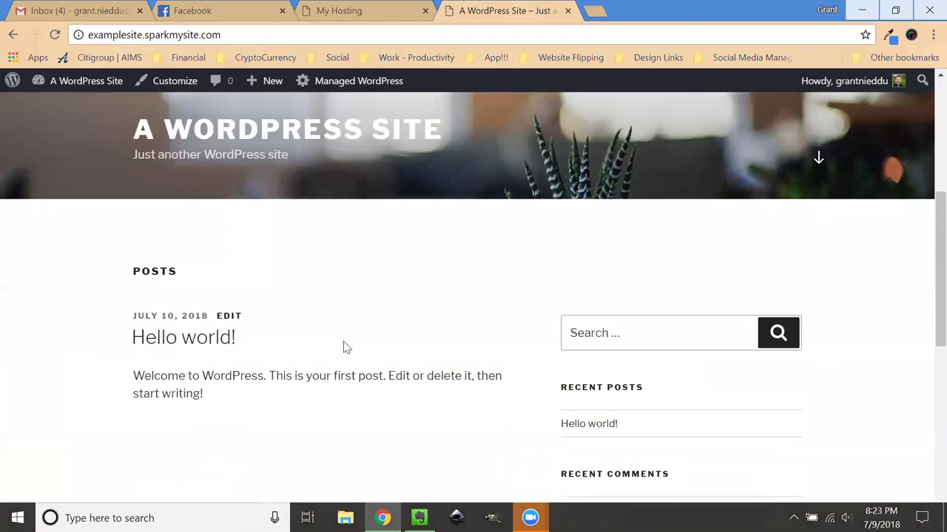
pyautogui.scroll(5, 345, 347)
# - Go to the site's admin dashboard and search the directory of new plugins for "buddypress"
pyautogui.moveTo(70, 83)
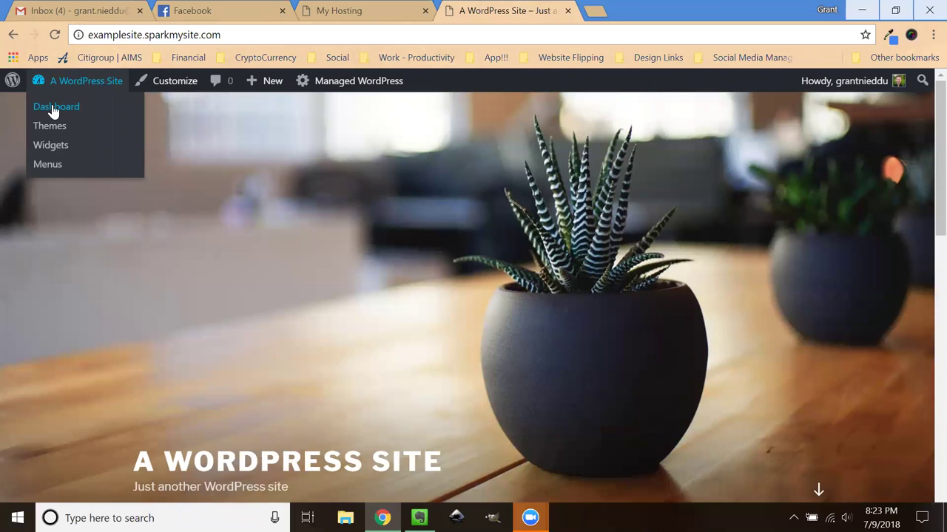
pyautogui.click(53, 111)
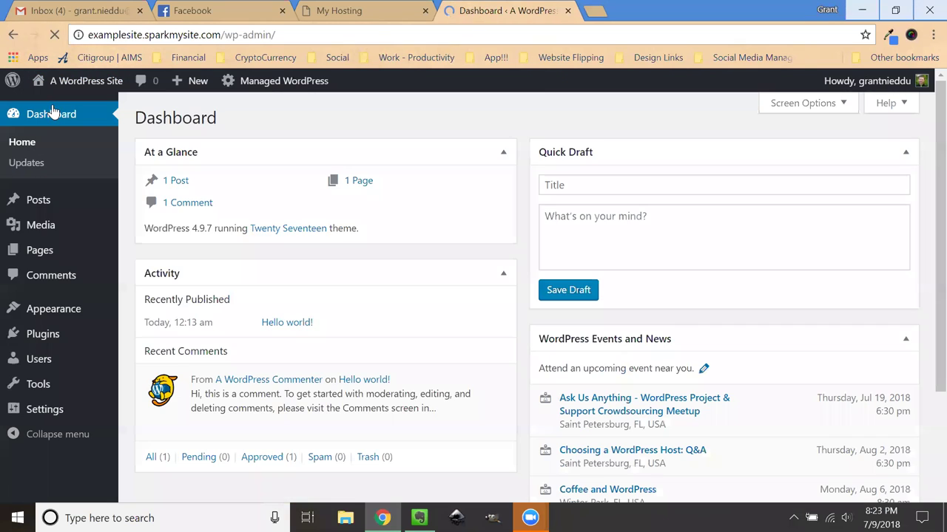
pyautogui.moveTo(49, 346)
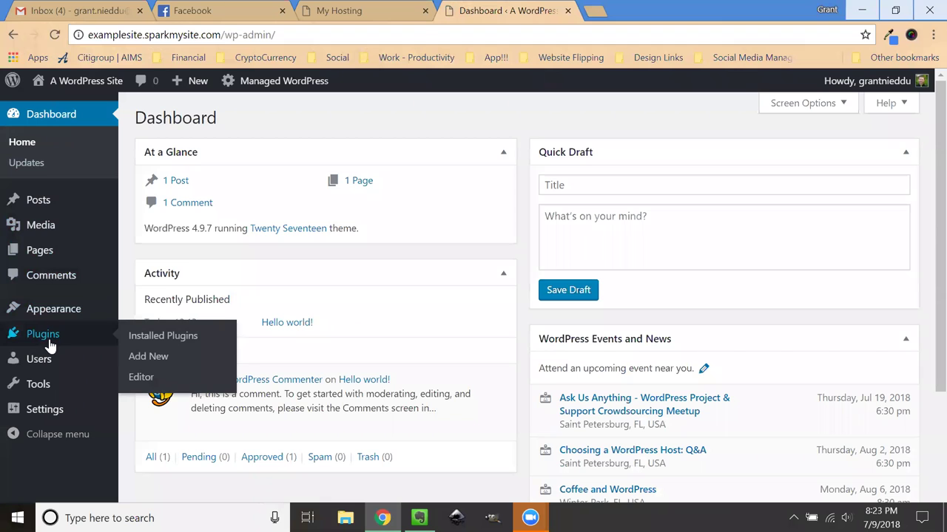
pyautogui.click(157, 361)
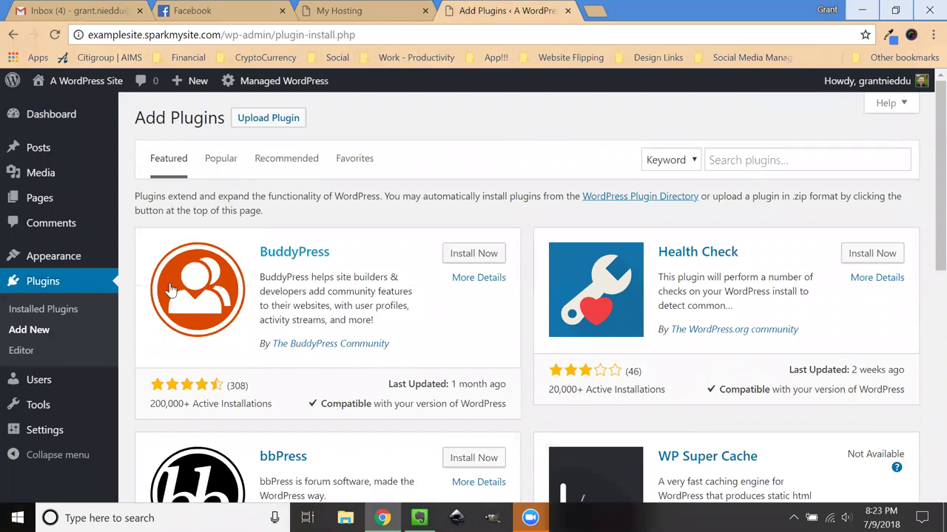
pyautogui.click(734, 160)
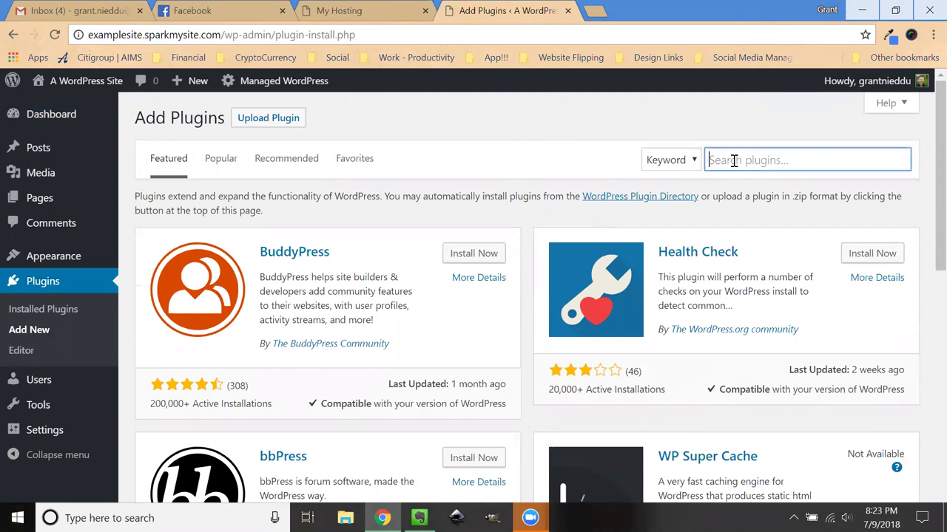
pyautogui.write('buddypress')
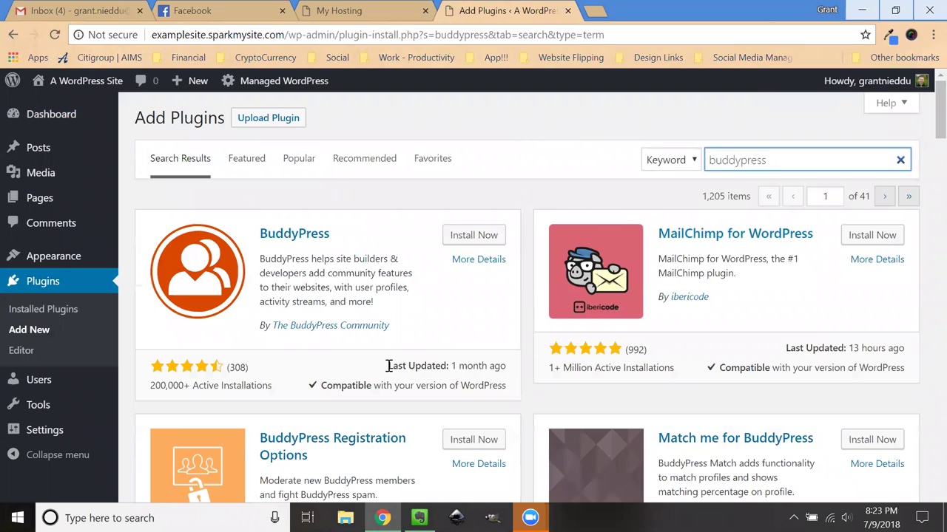
# - Install and activate the BuddyPress plugin by The BuddyPress Community
pyautogui.moveTo(296, 391); pyautogui.dragTo(160, 406)
pyautogui.click(443, 303)
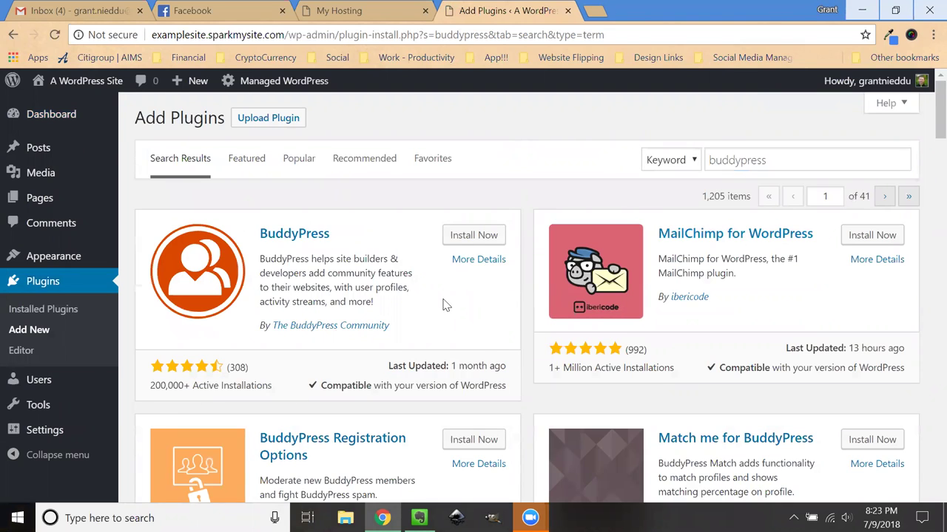
pyautogui.click(472, 236)
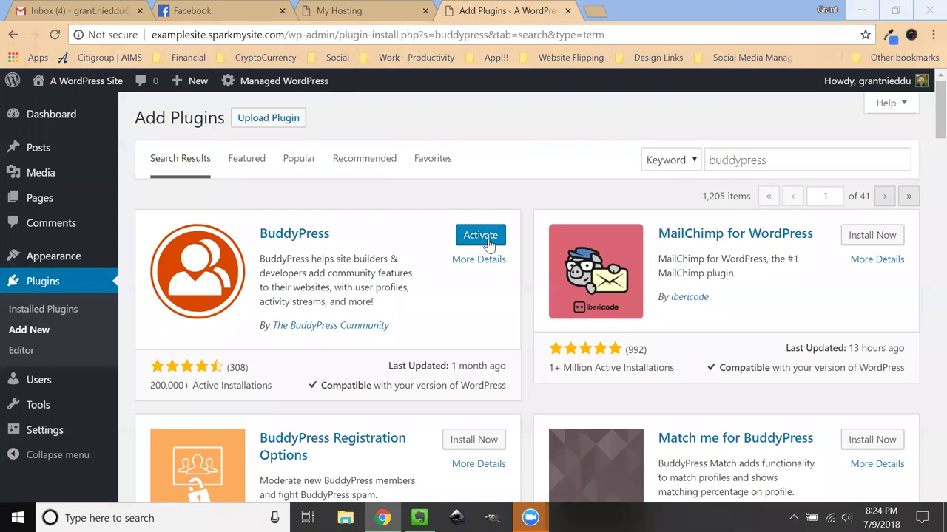
pyautogui.click(471, 242)
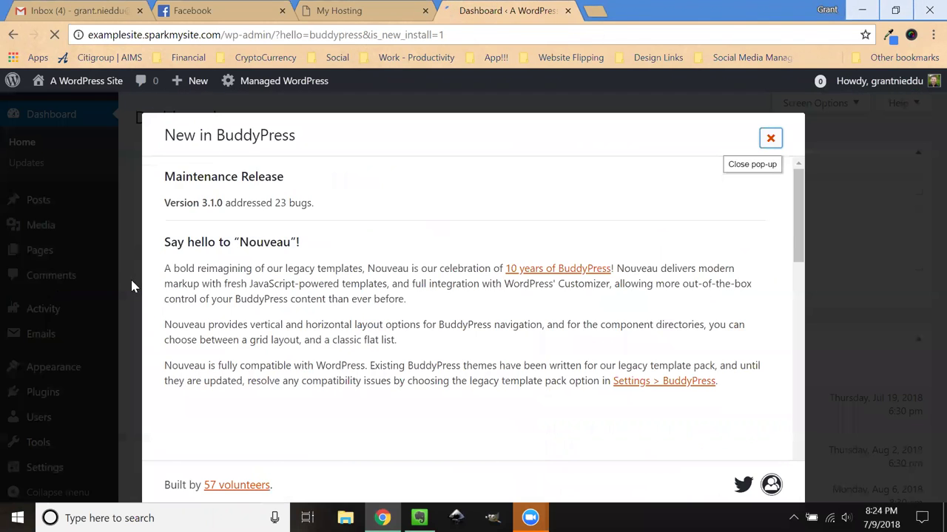
# - Read through the New in BuddyPress release notes and close them
pyautogui.scroll(-1, 344, 246)
pyautogui.scroll(-6, 344, 247)
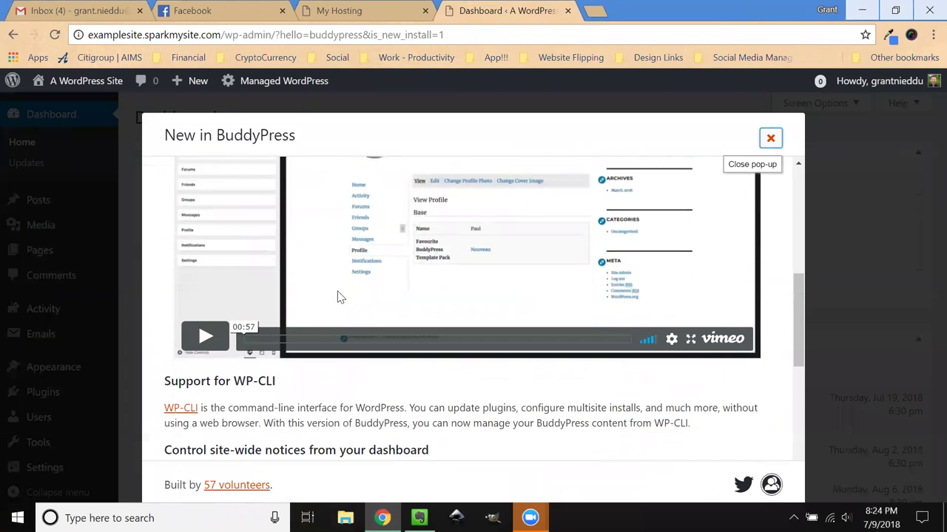
pyautogui.scroll(-6, 370, 281)
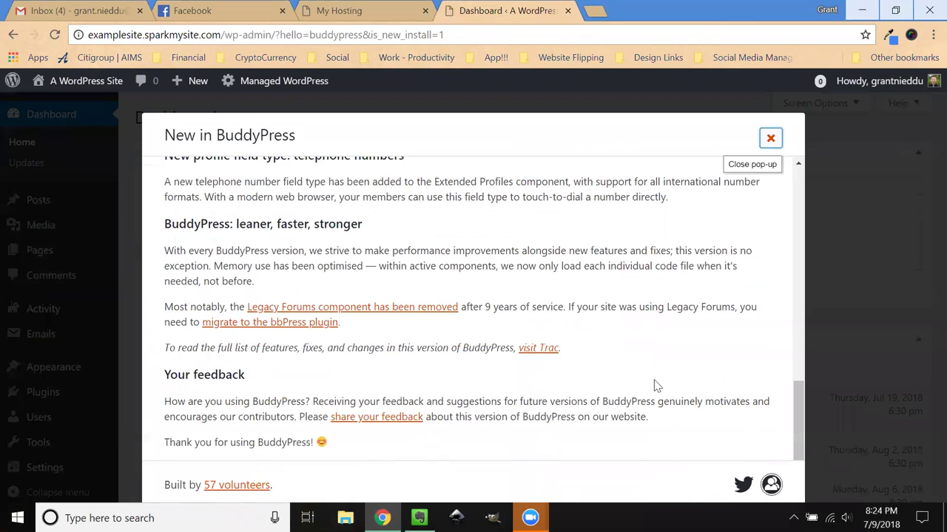
pyautogui.scroll(5, 480, 308)
pyautogui.scroll(3, 480, 308)
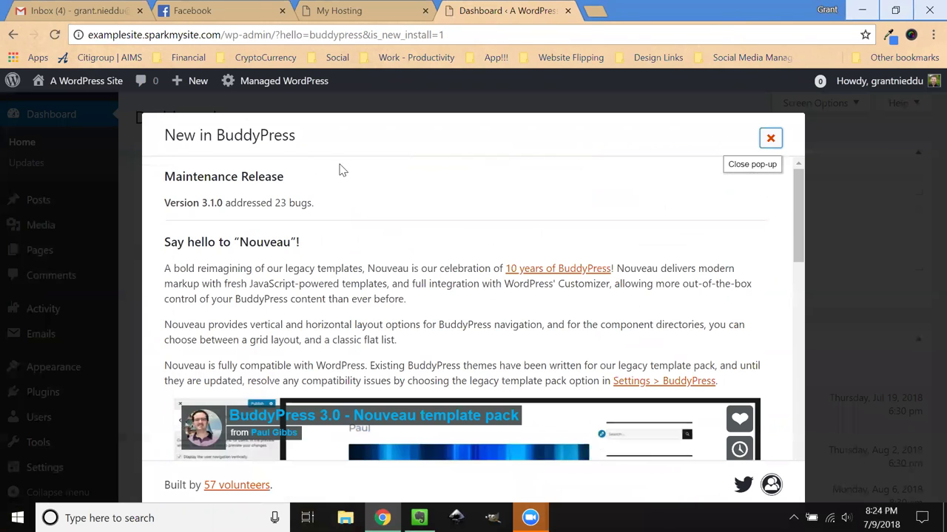
pyautogui.click(771, 140)
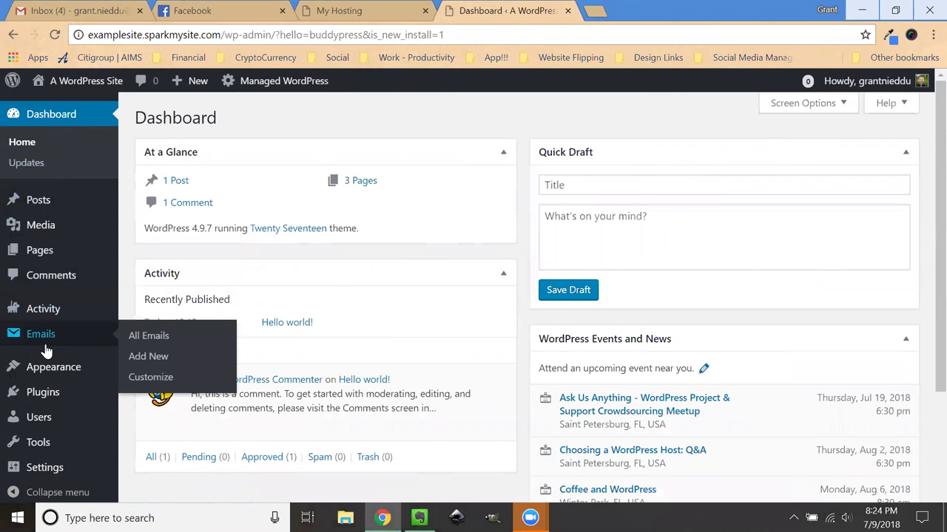
# - Open the list of all site pages and view the Members page in a new browser tab
pyautogui.scroll(-1, 42, 353)
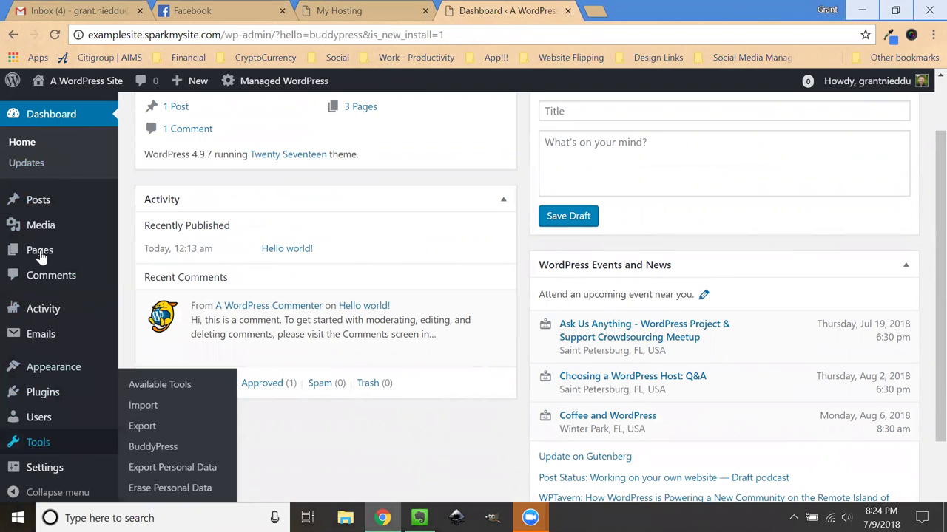
pyautogui.moveTo(34, 252)
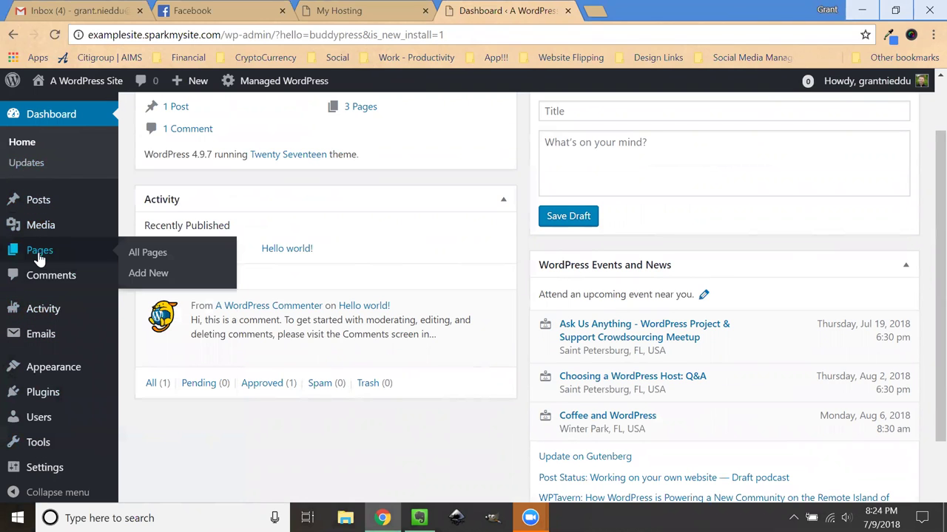
pyautogui.click(142, 256)
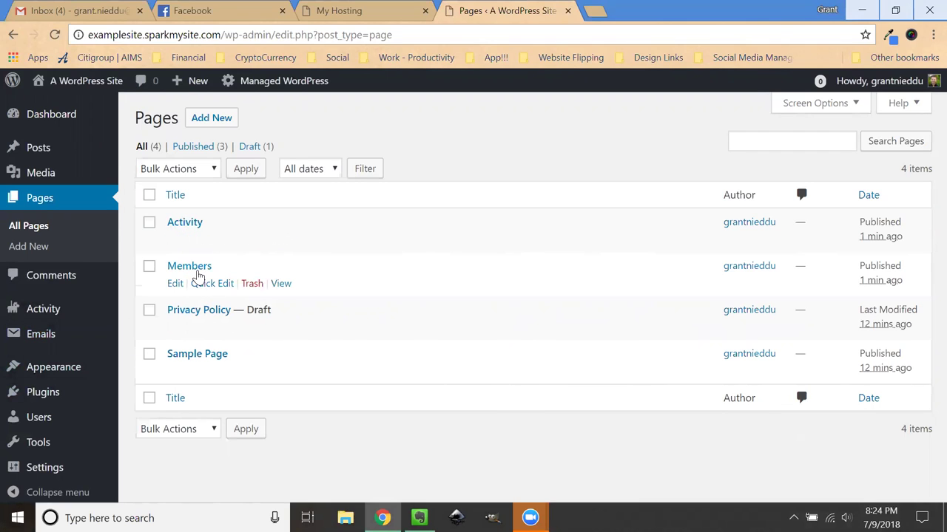
pyautogui.rightClick(281, 285)
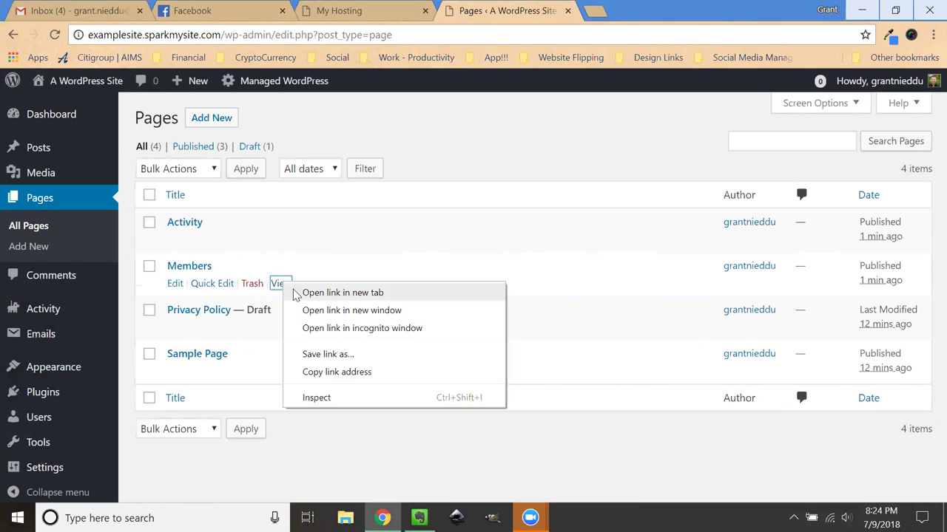
pyautogui.click(318, 292)
pyautogui.click(647, 7)
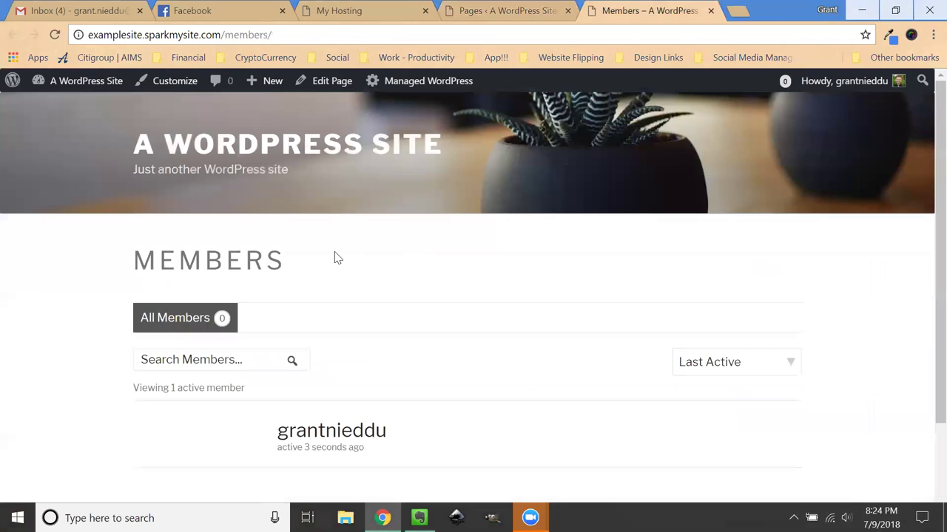
# - Examine the Members directory page, including the member entry and the All Members section
pyautogui.scroll(-2, 274, 260)
pyautogui.moveTo(277, 283); pyautogui.dragTo(389, 290)
pyautogui.scroll(2, 435, 310)
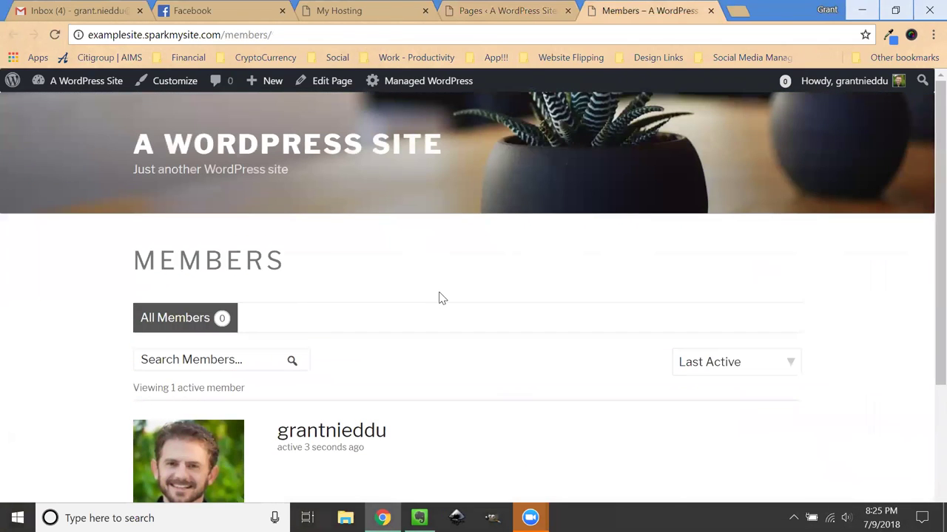
pyautogui.scroll(-2, 439, 297)
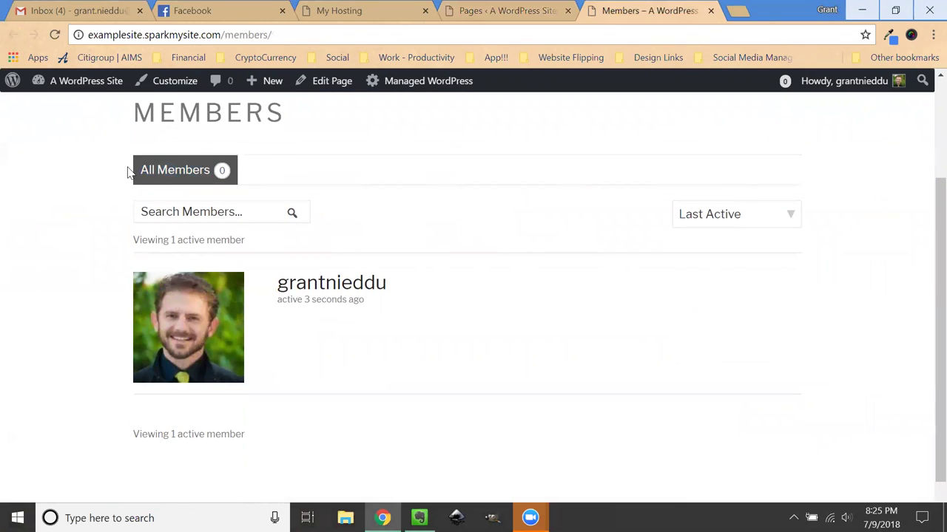
pyautogui.moveTo(128, 172); pyautogui.dragTo(158, 171)
pyautogui.scroll(-1, 301, 250)
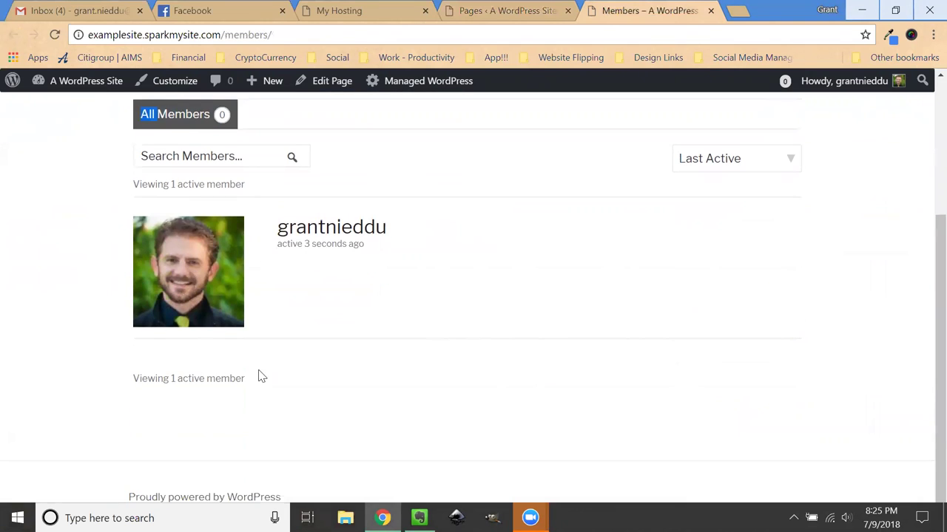
pyautogui.scroll(3, 349, 359)
# - Return to the site's admin area and open the BuddyPress settings
pyautogui.click(511, 11)
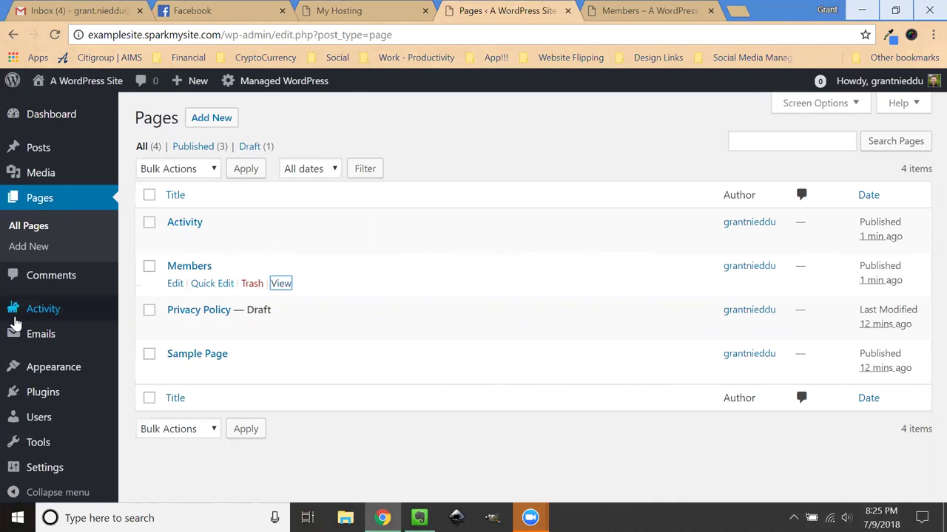
pyautogui.moveTo(47, 420)
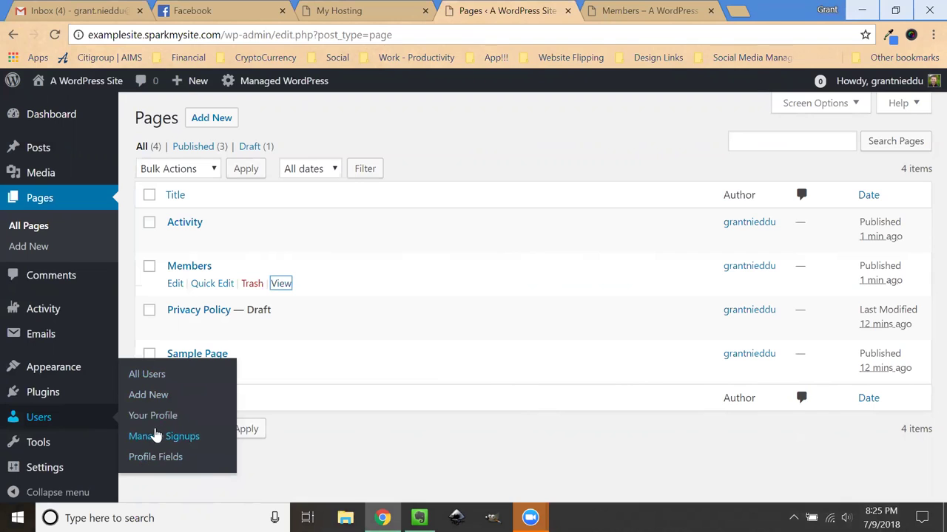
pyautogui.moveTo(15, 334)
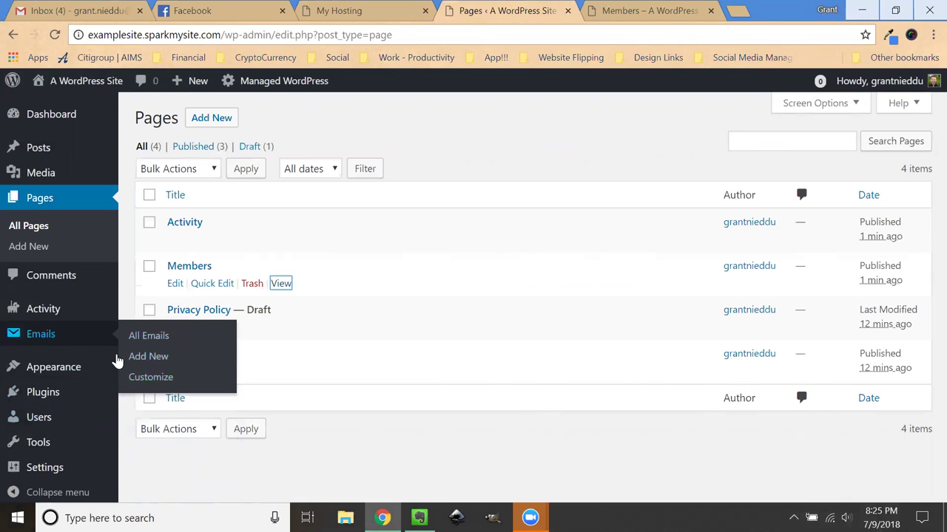
pyautogui.moveTo(41, 374)
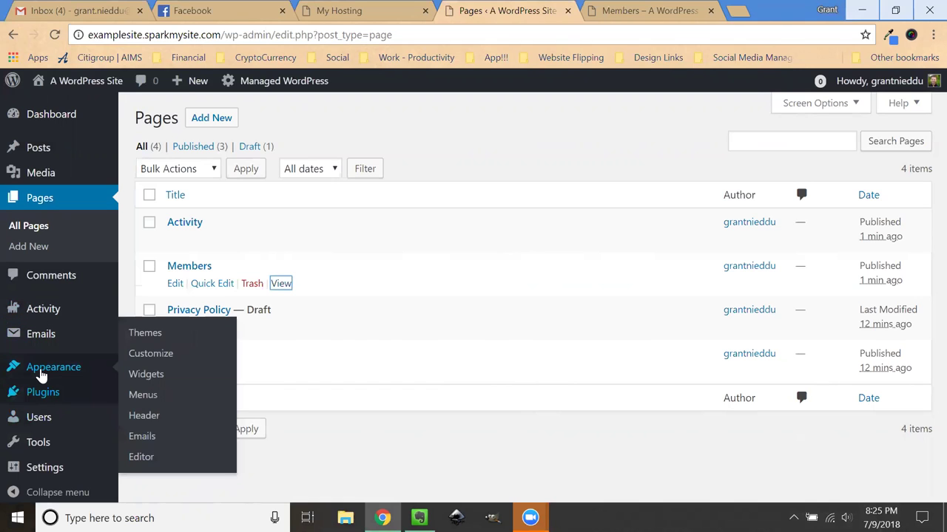
pyautogui.moveTo(45, 466)
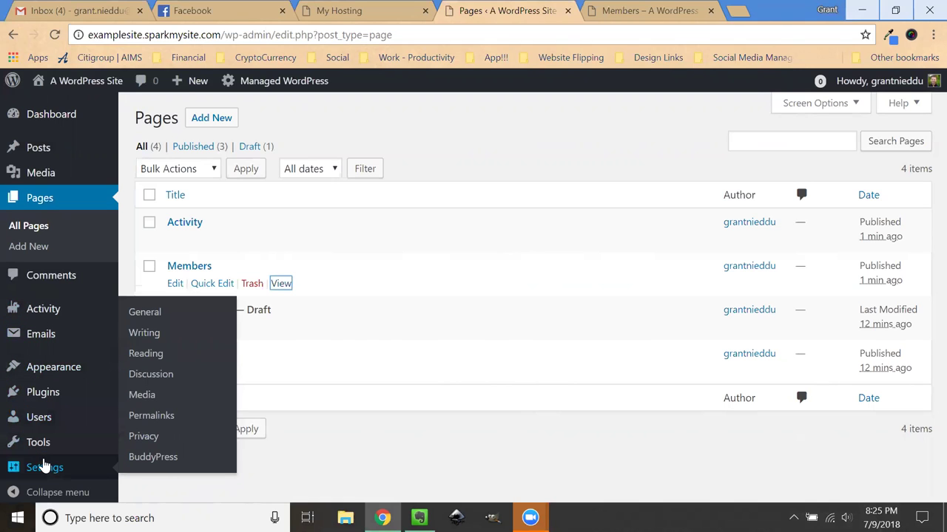
pyautogui.click(140, 458)
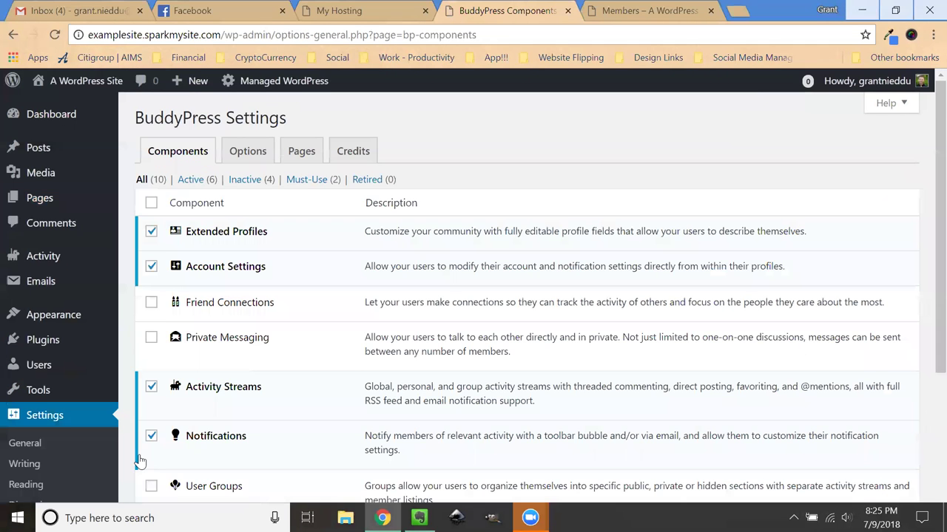
# - Review the available BuddyPress components, including Friend Connections, Private Messaging and User Groups
pyautogui.scroll(-1, 205, 264)
pyautogui.scroll(-1, 215, 218)
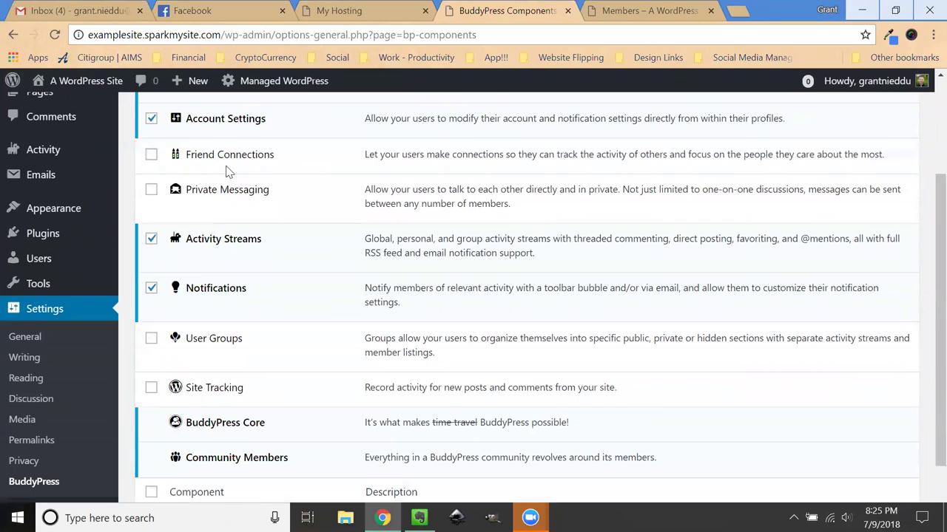
pyautogui.moveTo(287, 158); pyautogui.dragTo(186, 159)
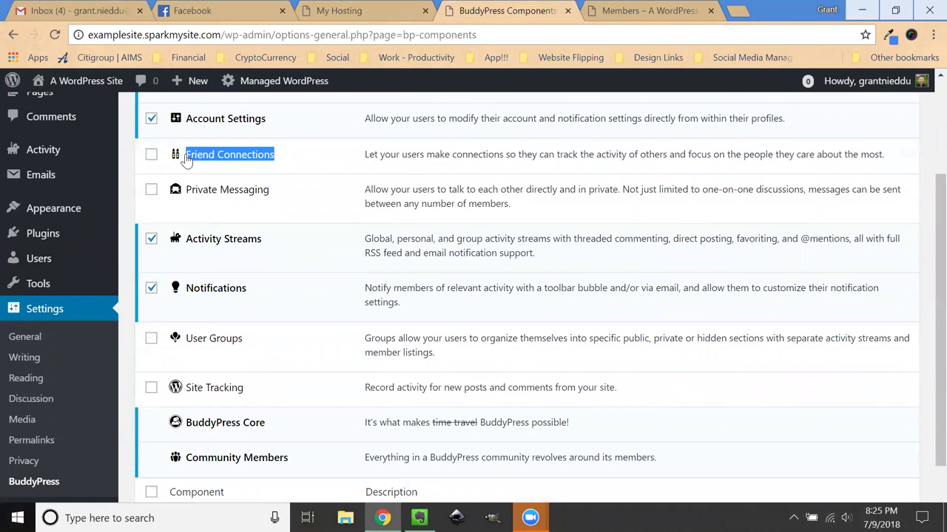
pyautogui.moveTo(280, 194); pyautogui.dragTo(182, 192)
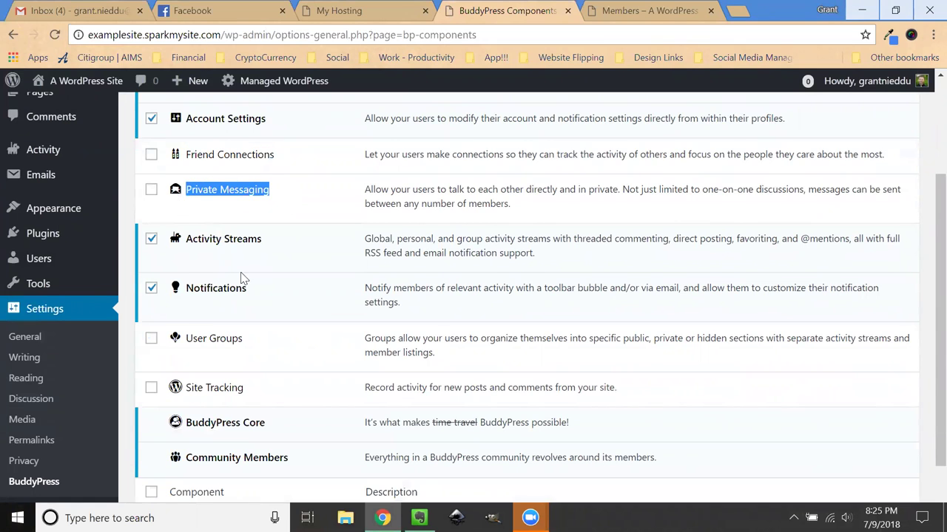
pyautogui.scroll(-1, 247, 278)
pyautogui.moveTo(259, 268); pyautogui.dragTo(187, 276)
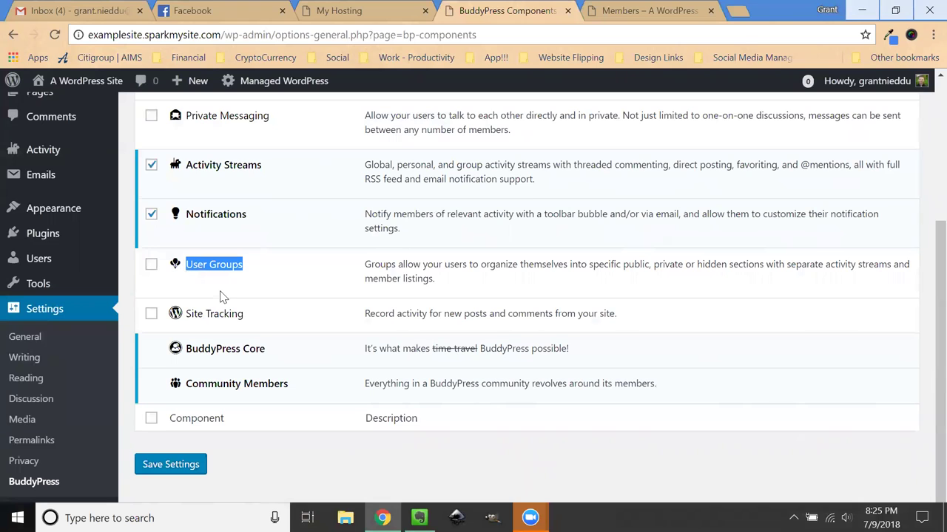
pyautogui.scroll(-1, 264, 306)
pyautogui.scroll(1, 274, 313)
pyautogui.scroll(-1, 275, 313)
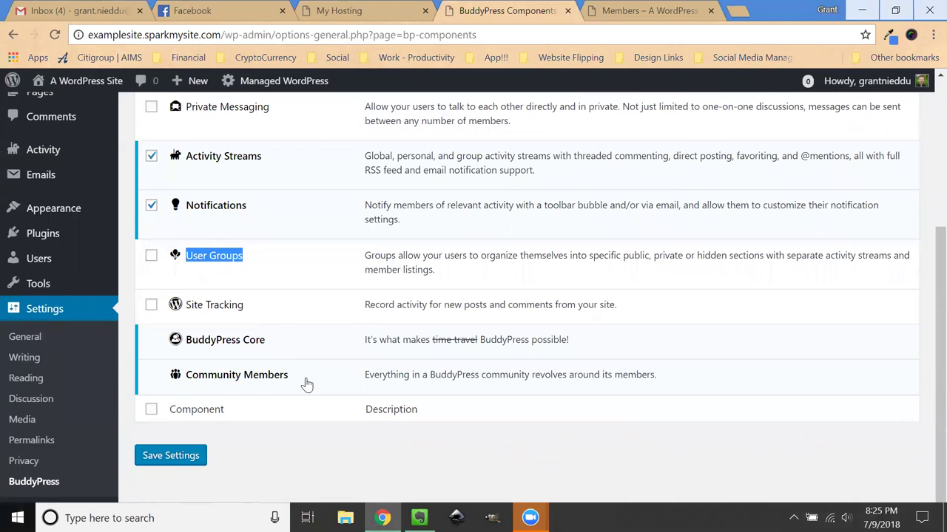
# - Review the Community Members component and the heading of the BuddyPress Settings page
pyautogui.moveTo(307, 384); pyautogui.dragTo(176, 391)
pyautogui.scroll(3, 274, 353)
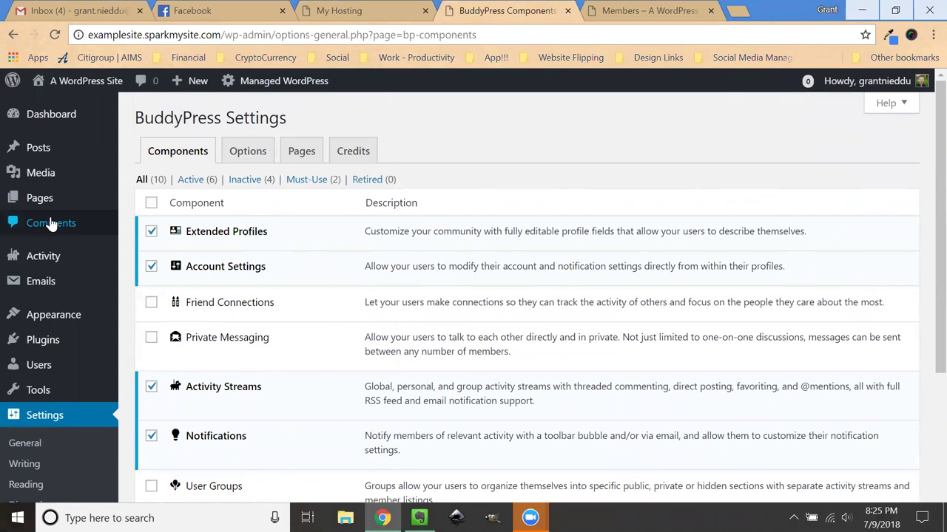
pyautogui.moveTo(41, 206)
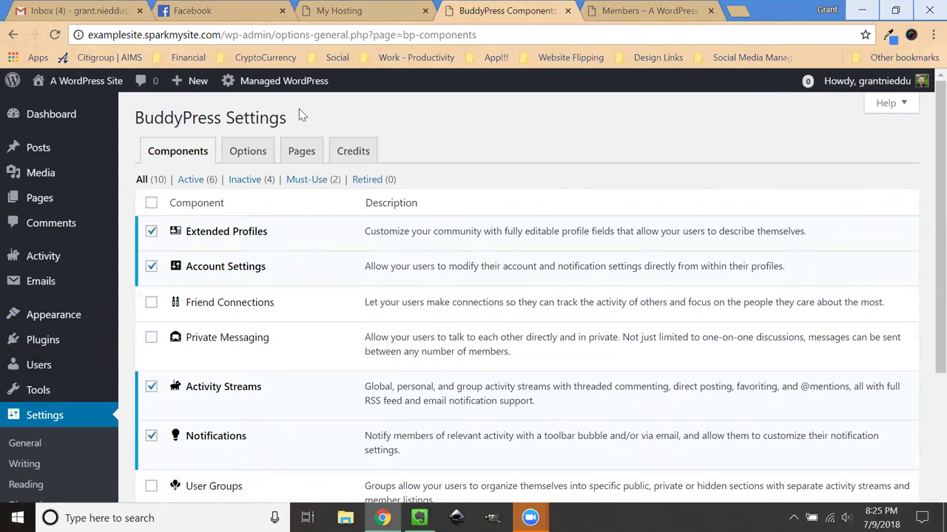
pyautogui.moveTo(299, 111); pyautogui.dragTo(126, 128)
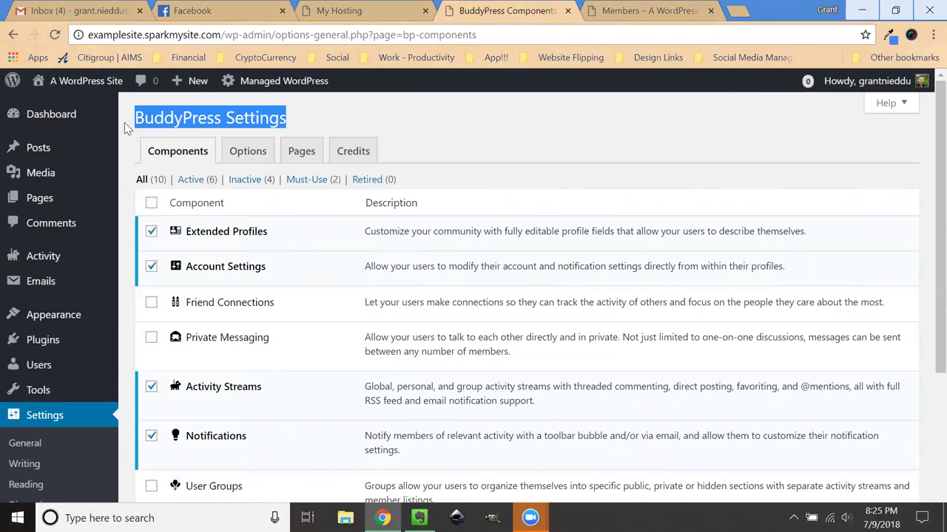
pyautogui.click(494, 127)
# - Switch back to the site's public Members page and review its title and the listed member's profile entry
pyautogui.click(636, 10)
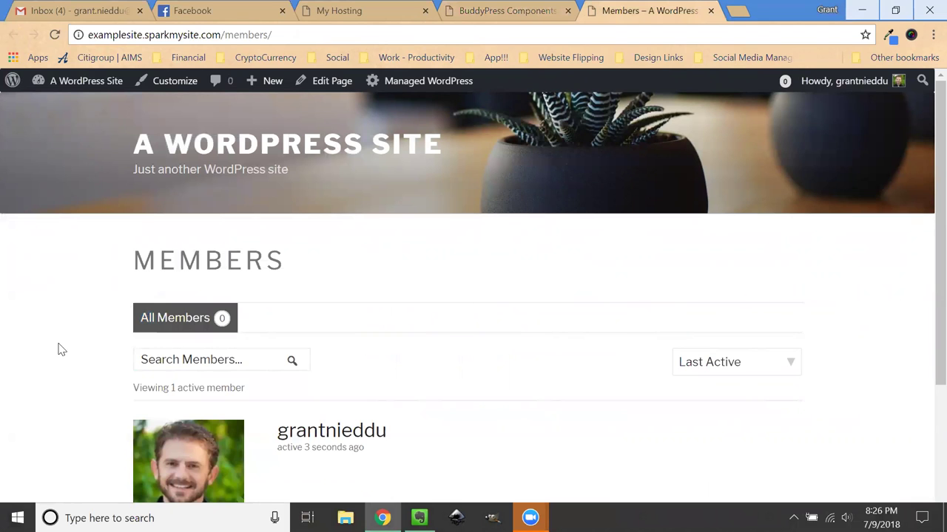
pyautogui.scroll(-3, 61, 349)
pyautogui.scroll(3, 62, 351)
pyautogui.moveTo(333, 265); pyautogui.dragTo(123, 271)
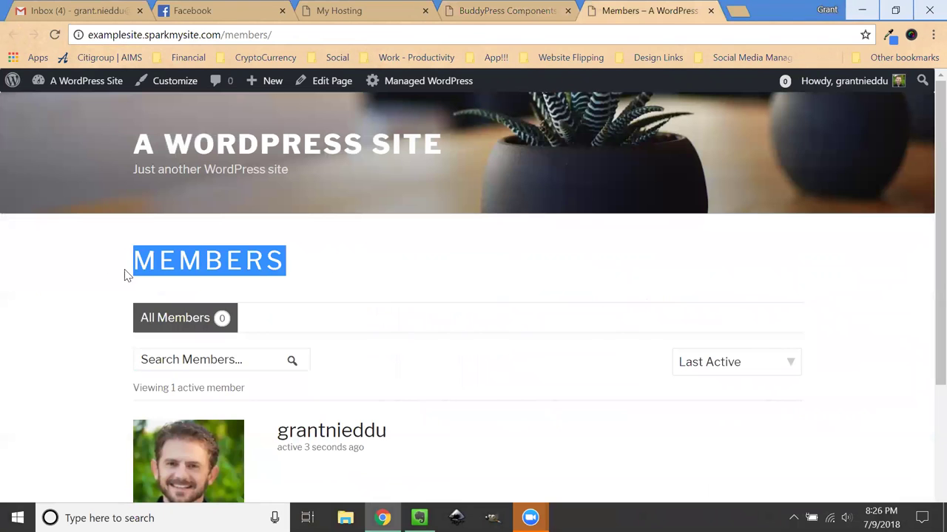
pyautogui.click(311, 261)
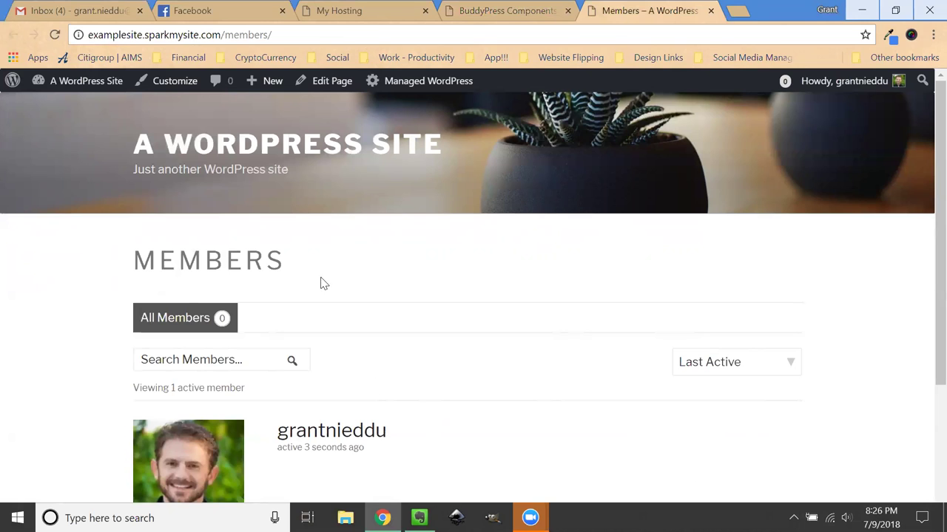
pyautogui.moveTo(318, 267); pyautogui.dragTo(124, 279)
pyautogui.scroll(-3, 281, 279)
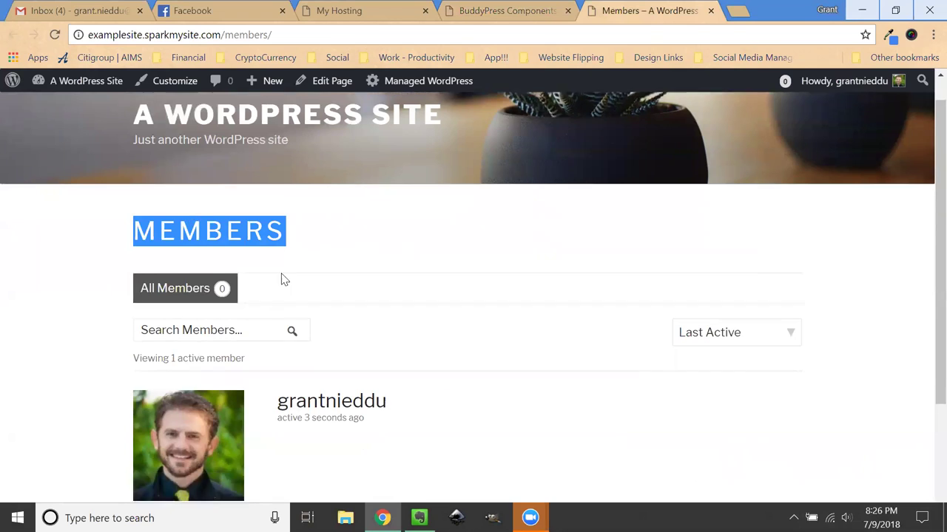
pyautogui.moveTo(277, 228); pyautogui.dragTo(385, 233)
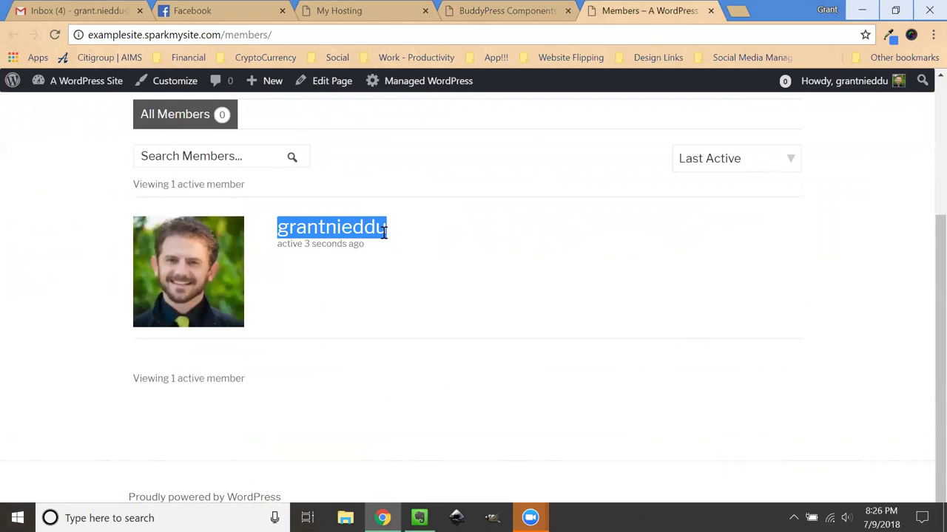
pyautogui.scroll(3, 59, 400)
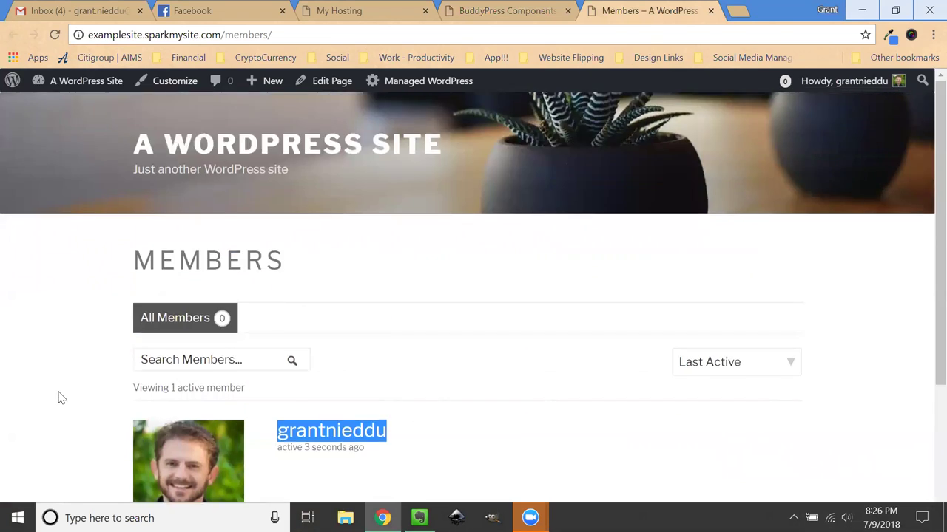
pyautogui.click(96, 370)
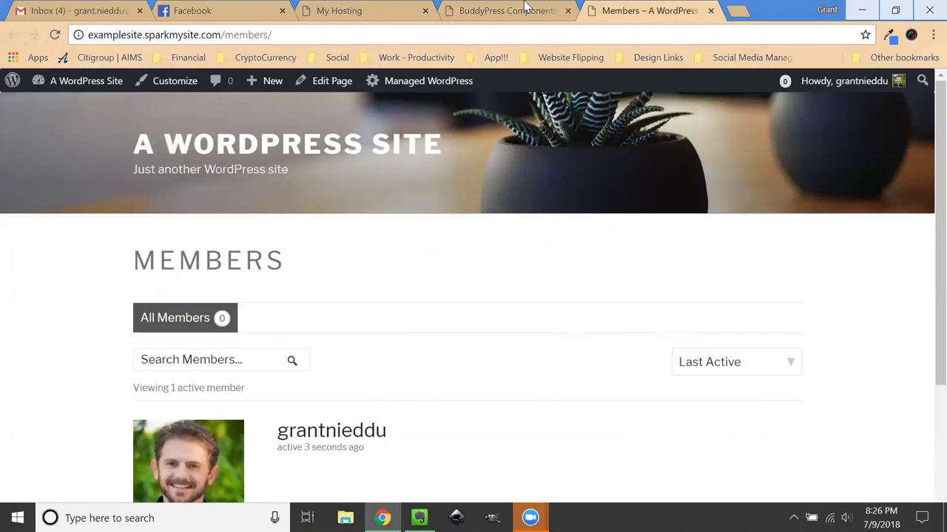